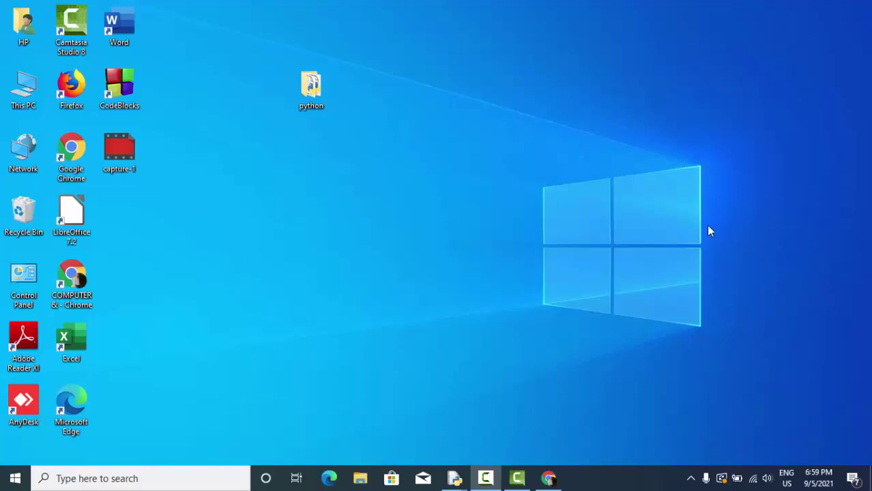
Refresh the Windows desktop from its right-click menu.
right_click(515, 91)
click(541, 128)
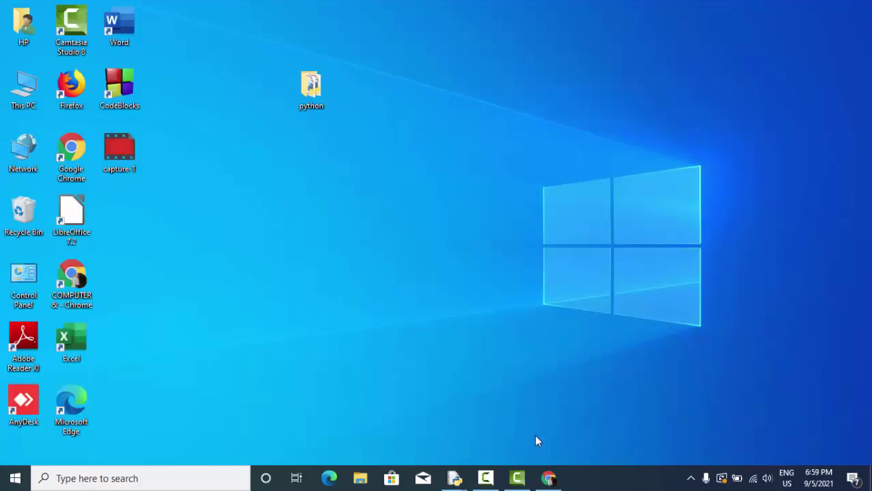
Restore the spreadsheet window and enter 6, 7 and 9 across B2, C2 and D2.
click(548, 478)
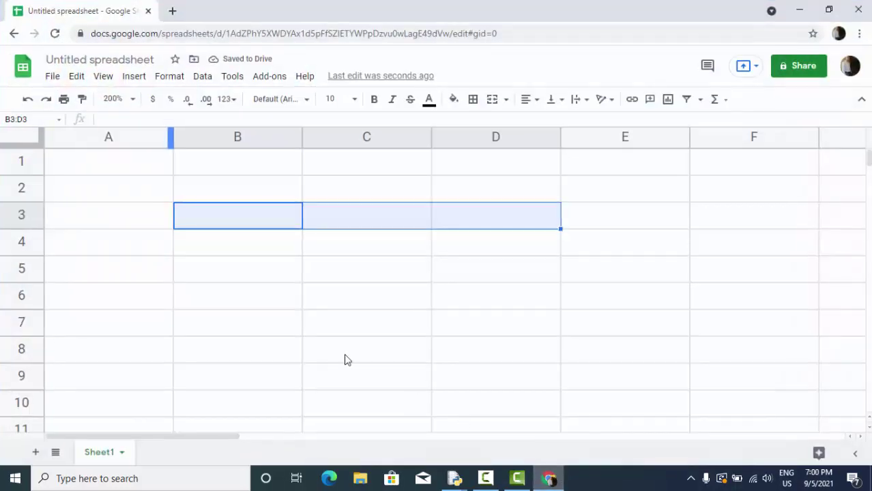
click(230, 198)
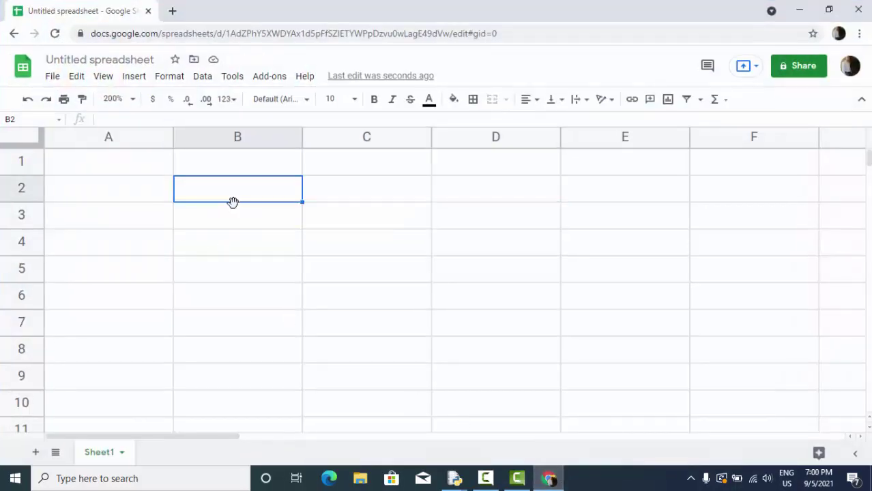
text(6,)
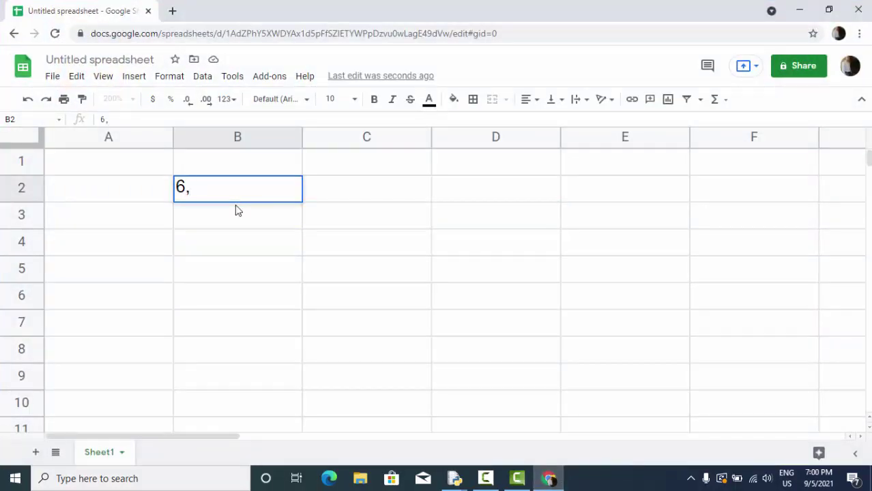
key(BackSpace)
key(Tab)
text(7)
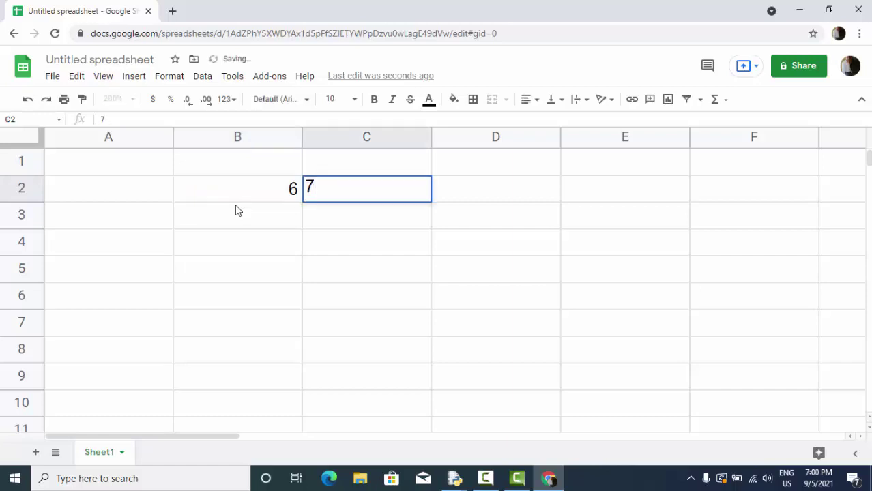
key(Tab)
text(9)
key(Return)
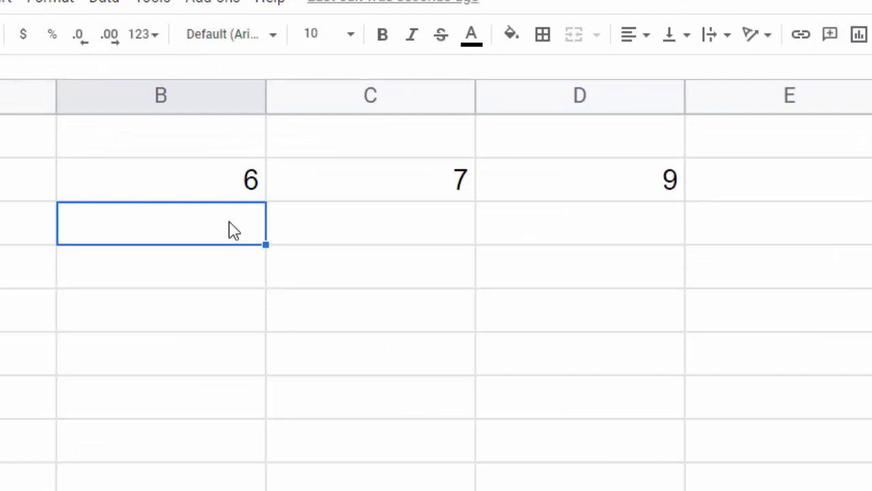
Enter =LCM(B2:D2) in B3, which returns 126.
text(=)
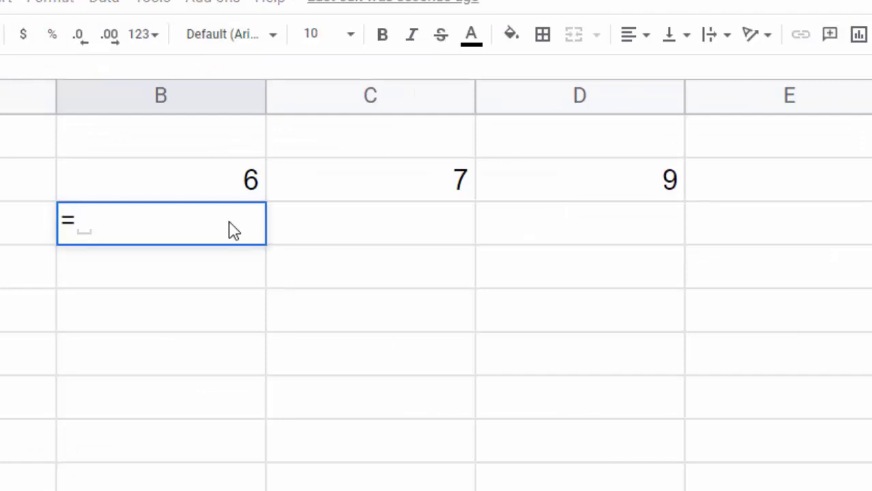
text(lcm)
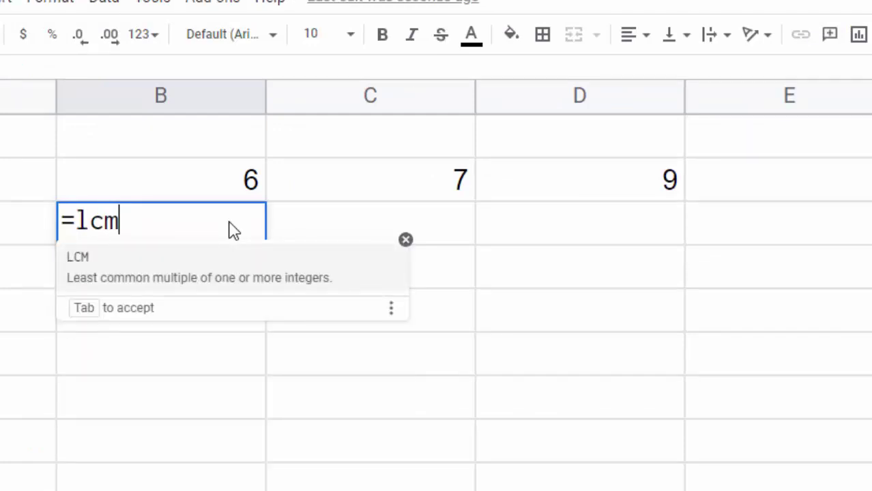
key(Tab)
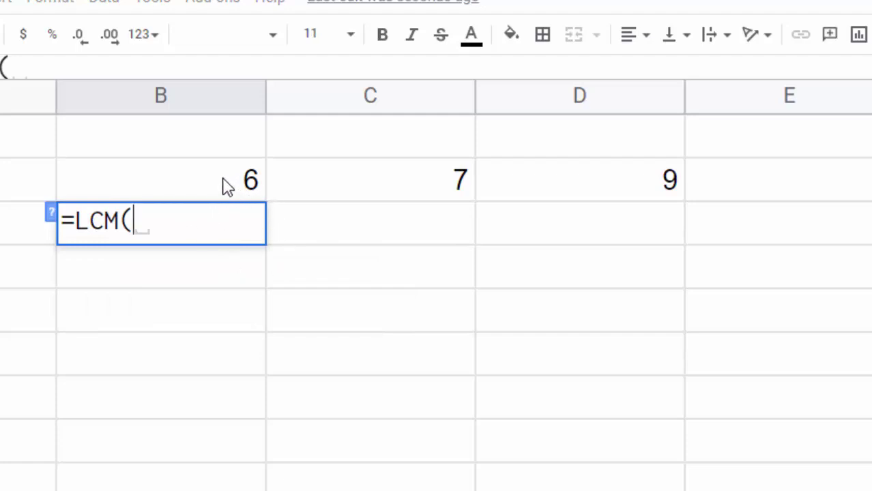
drag(227, 185, 554, 180)
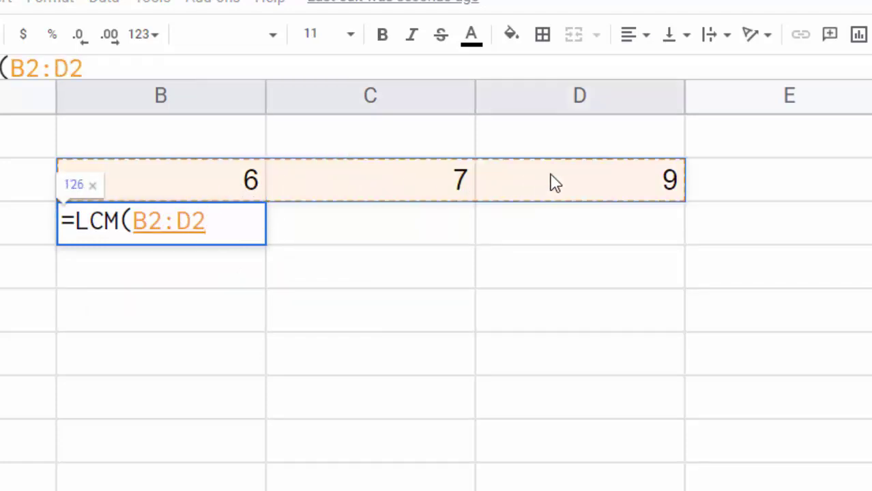
text())
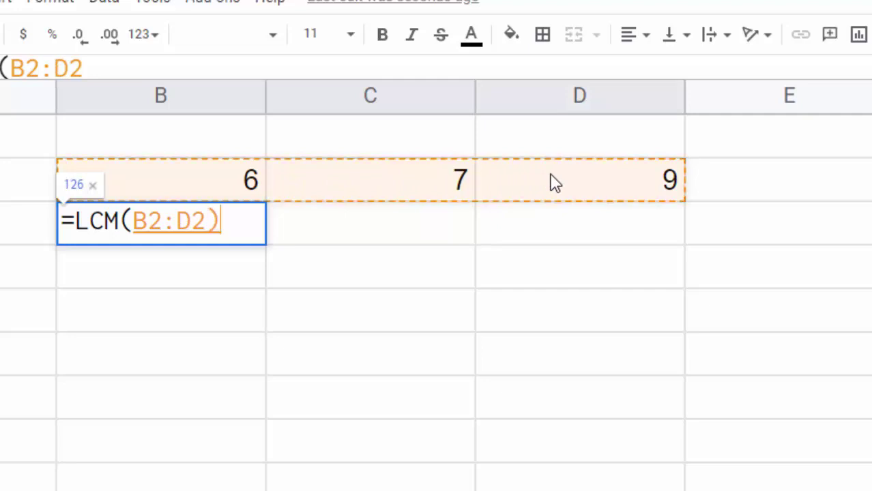
key(Return)
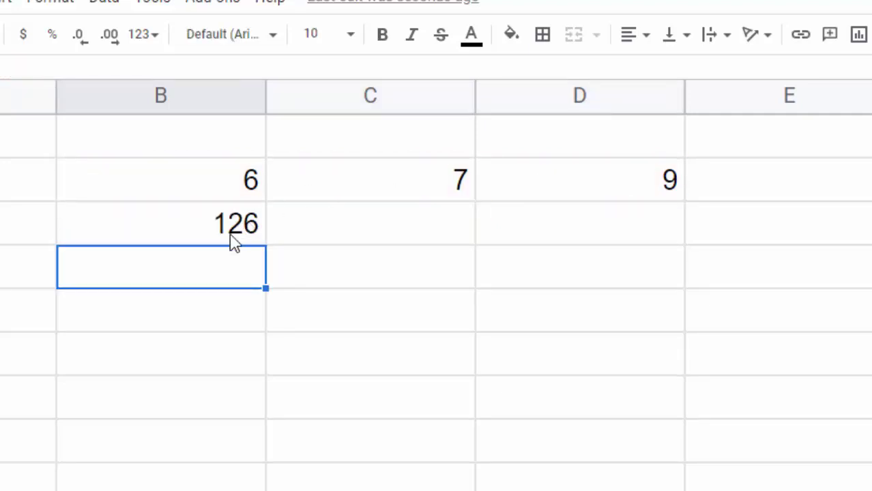
Bold the 126 in B3 and replace C2's 7 with 2, making the LCM 18.
click(234, 228)
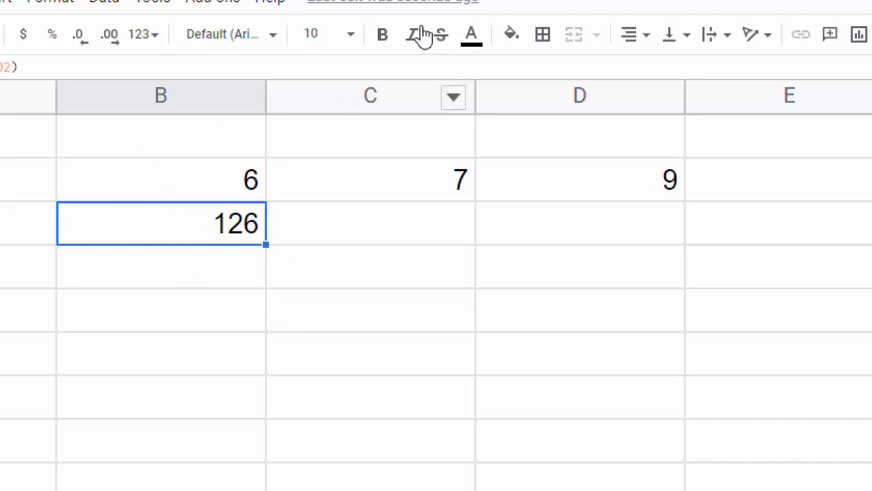
click(382, 34)
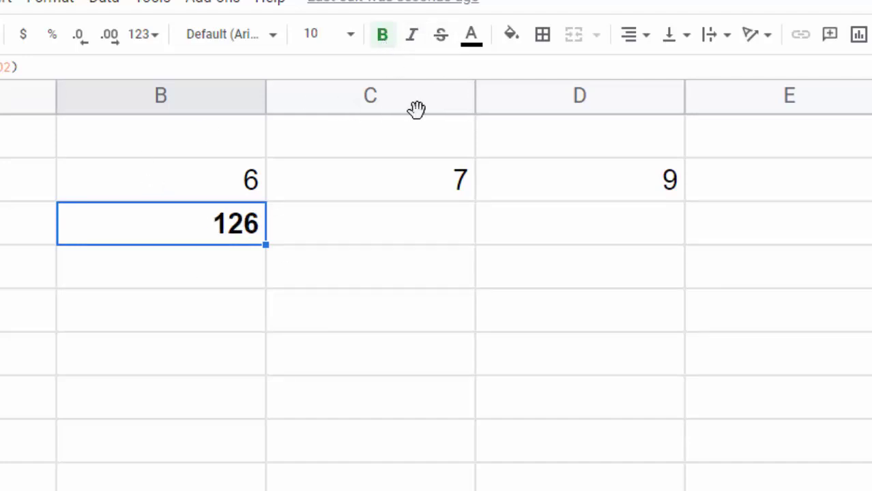
click(420, 193)
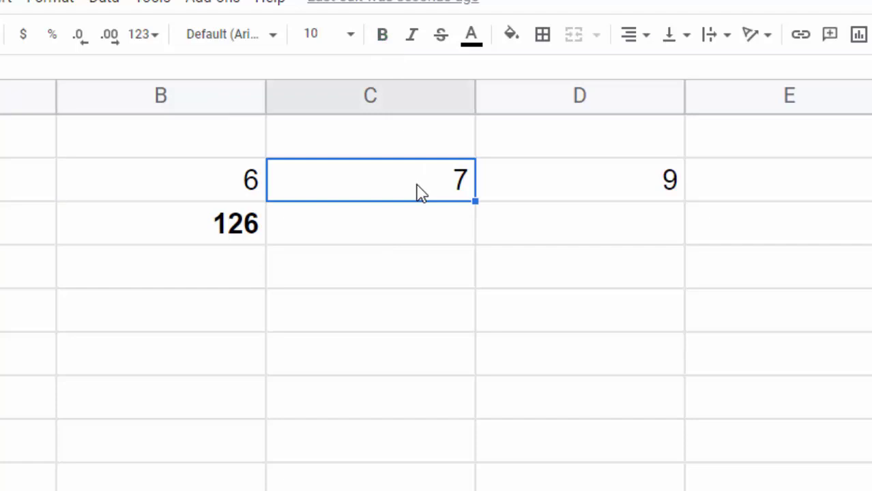
key(Delete)
text(2)
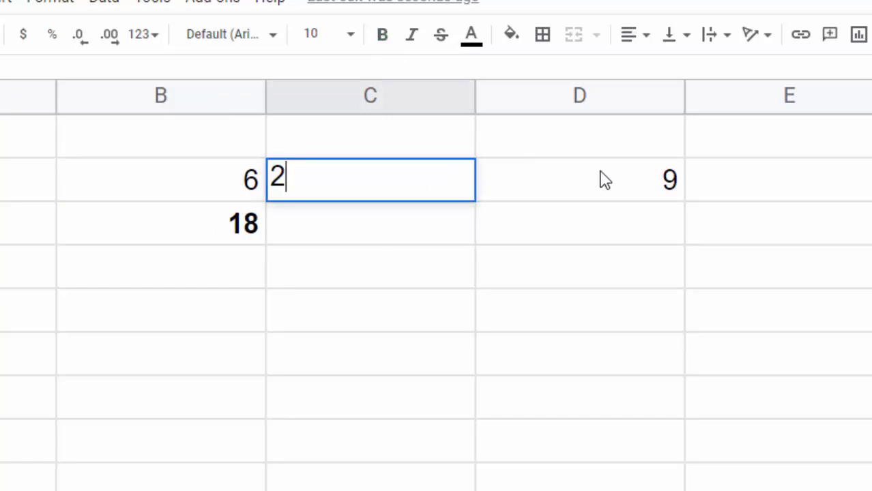
click(604, 181)
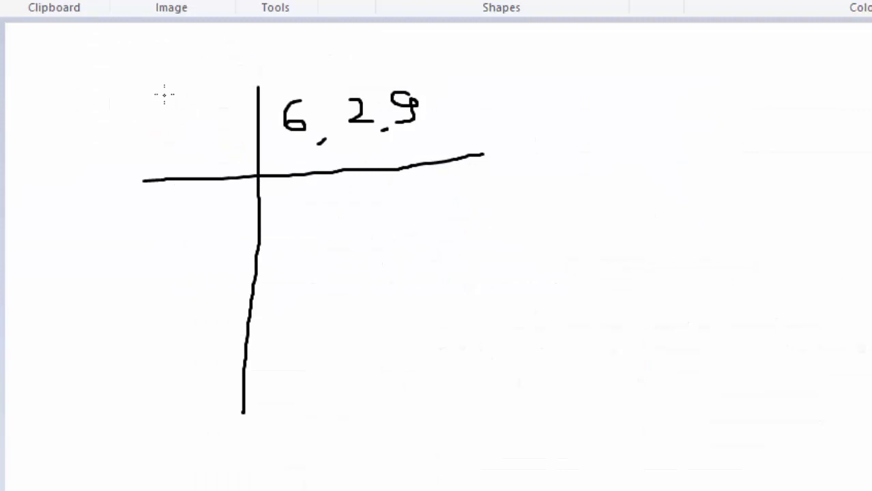
In Paint, draw the ladder with divisors 2 and 3, quotient rows and the bottom row of 1s.
drag(164, 94, 182, 114)
mouse_move(294, 176)
mouse_down()
mouse_move(316, 195)
mouse_move(293, 204)
mouse_move(334, 213)
mouse_up()
drag(366, 181, 368, 204)
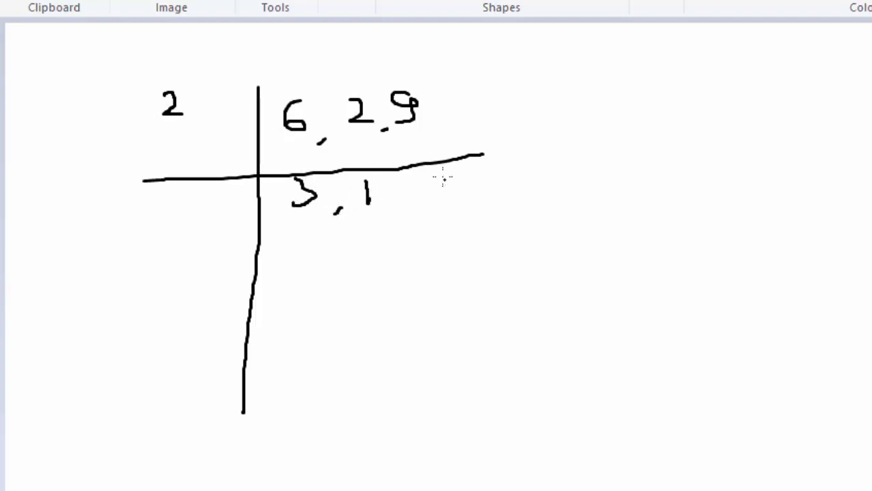
mouse_move(443, 179)
mouse_down()
mouse_move(429, 204)
mouse_move(401, 224)
mouse_up()
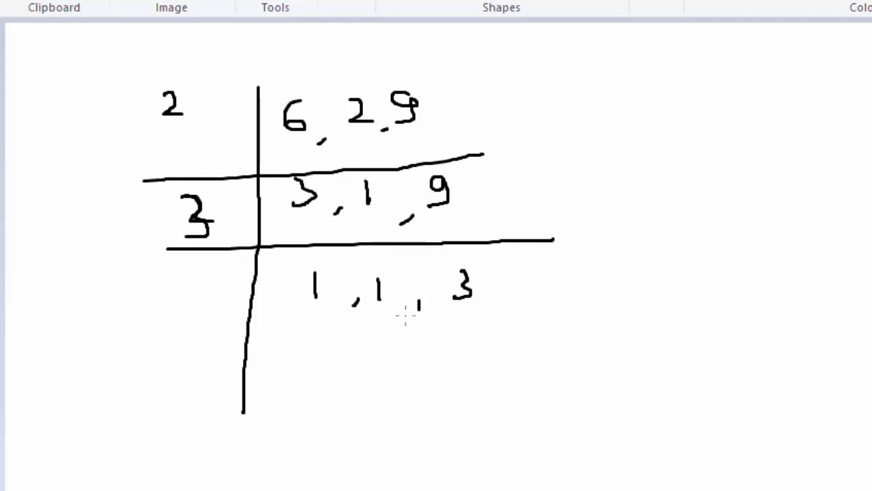
drag(171, 335, 503, 325)
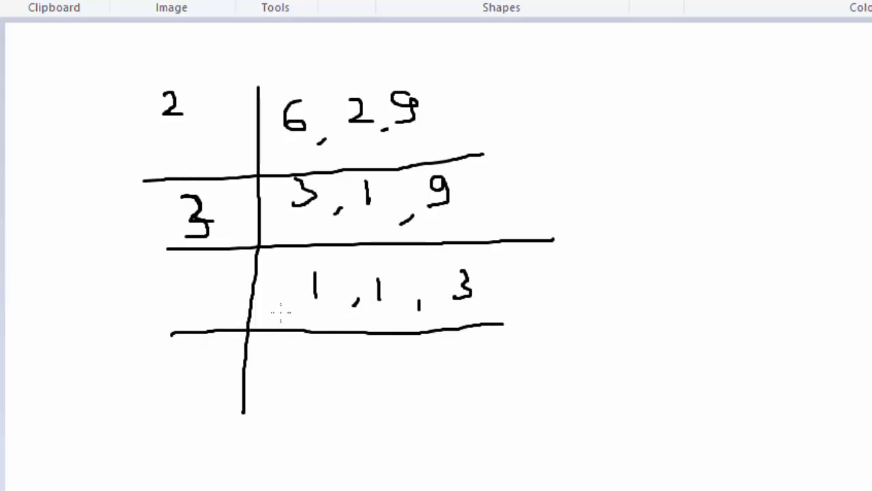
drag(206, 281, 198, 305)
drag(328, 362, 334, 399)
mouse_move(383, 362)
mouse_down()
mouse_move(382, 377)
mouse_move(414, 399)
mouse_up()
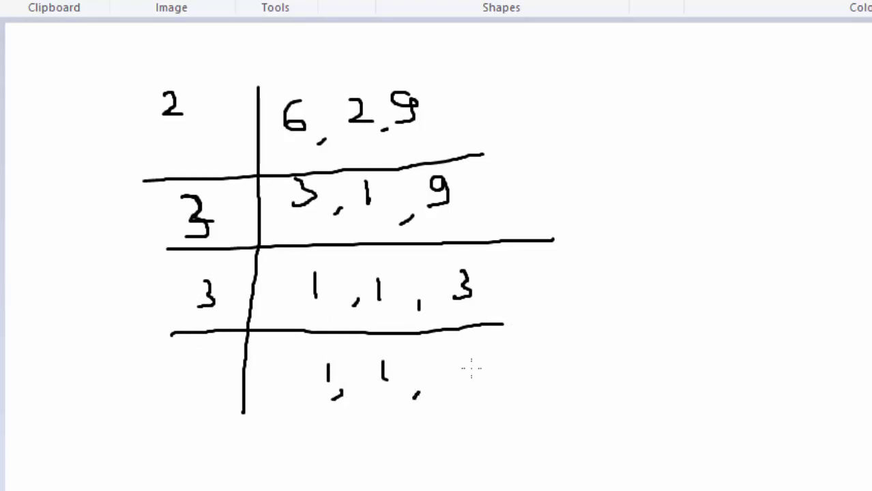
drag(477, 342, 478, 369)
Write = 2 × 3 × 3 = to the right of the division ladder.
mouse_move(649, 202)
mouse_down()
mouse_move(669, 203)
mouse_move(673, 227)
mouse_up()
drag(710, 202, 755, 234)
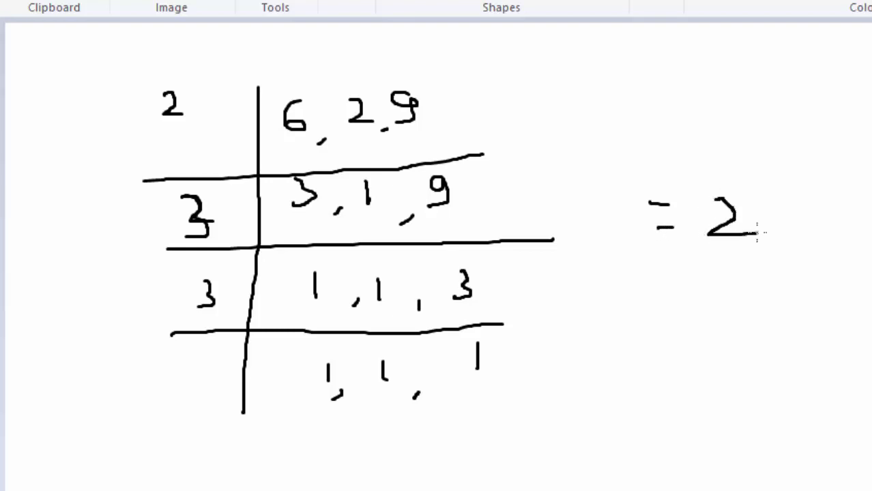
mouse_move(785, 192)
mouse_down()
mouse_move(771, 219)
mouse_move(802, 218)
mouse_up()
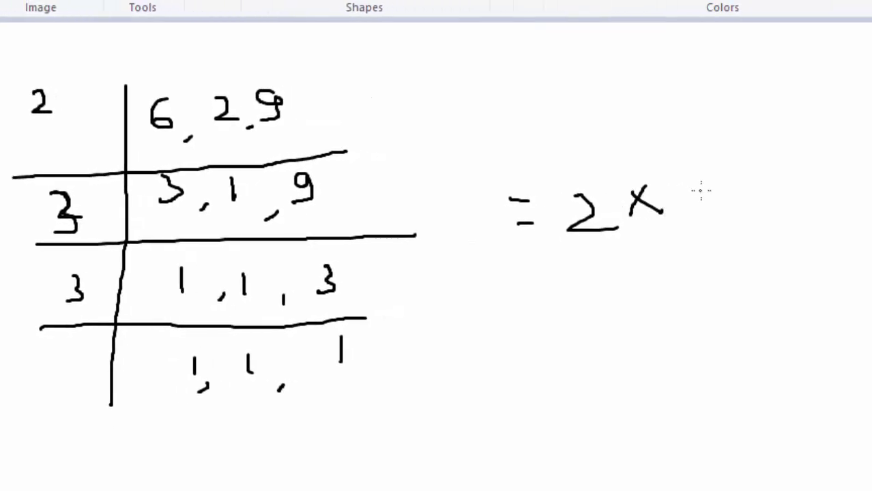
drag(700, 183, 687, 217)
mouse_move(760, 171)
mouse_down()
mouse_move(752, 195)
mouse_move(784, 208)
mouse_move(812, 200)
mouse_move(799, 213)
mouse_up()
drag(848, 181, 871, 193)
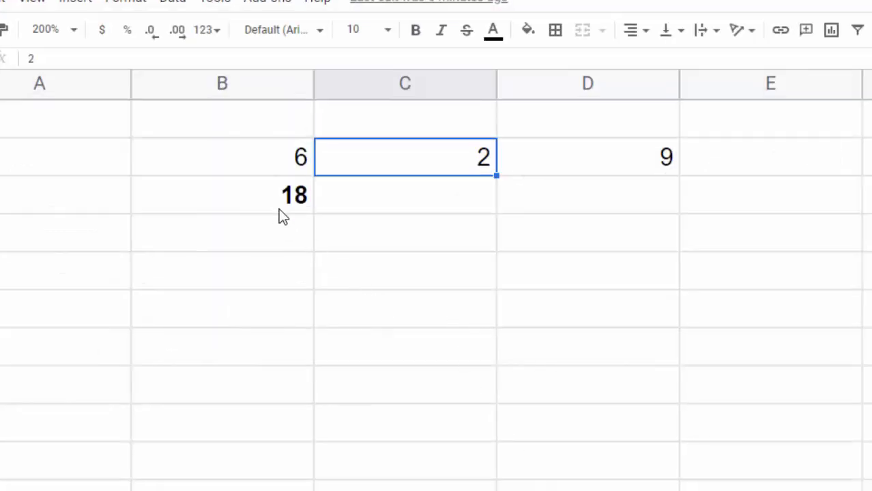
Give cell B3 a yellow fill color and click away to view it.
click(281, 211)
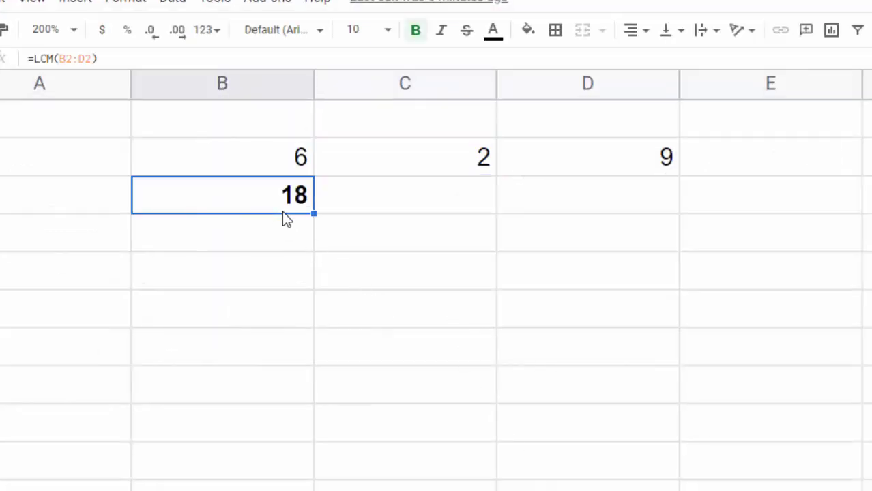
click(529, 31)
click(595, 115)
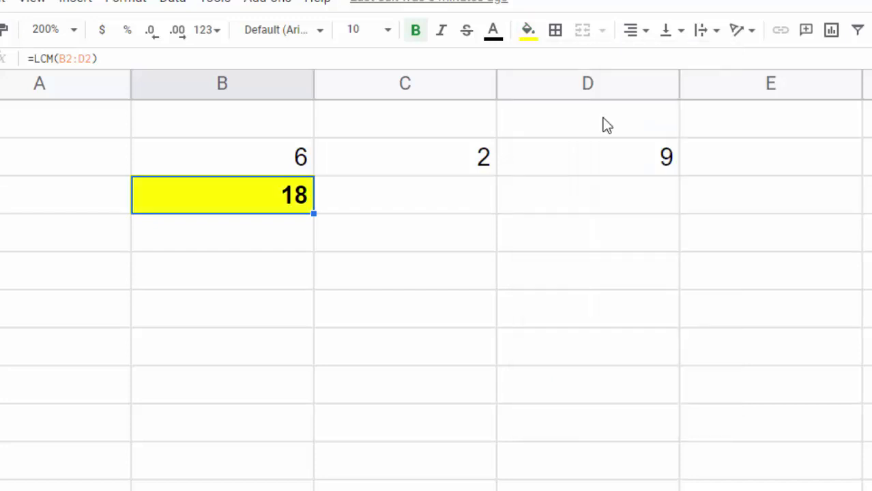
click(543, 289)
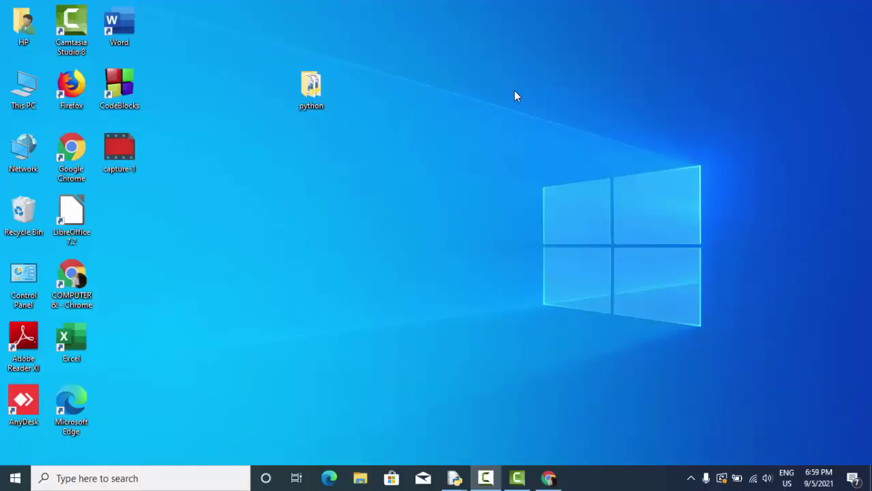
Refresh the desktop and bring the Chrome spreadsheet window back.
right_click(516, 96)
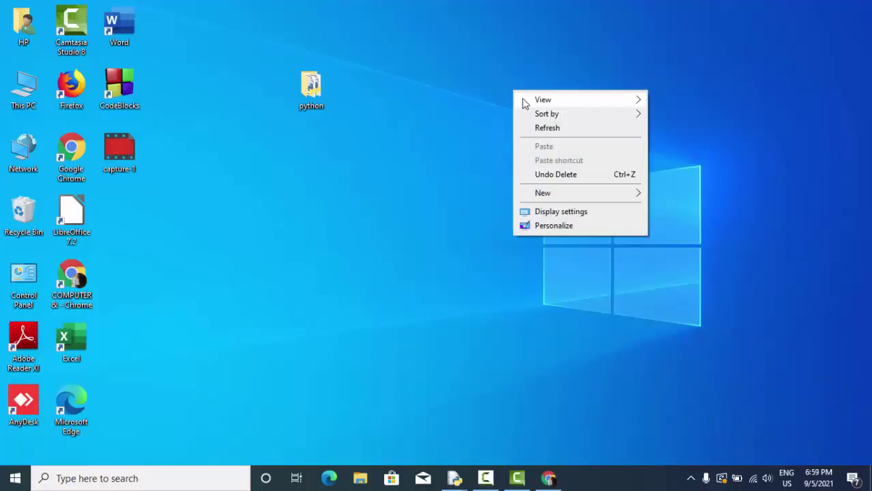
click(540, 126)
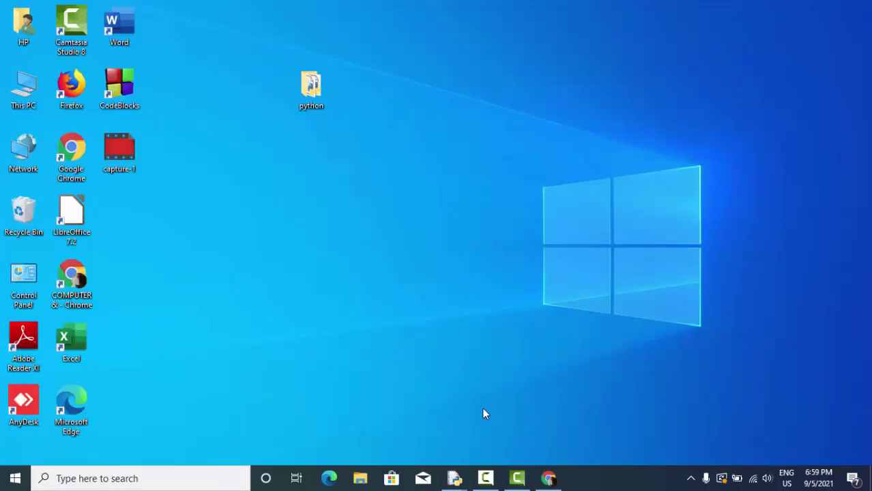
click(548, 478)
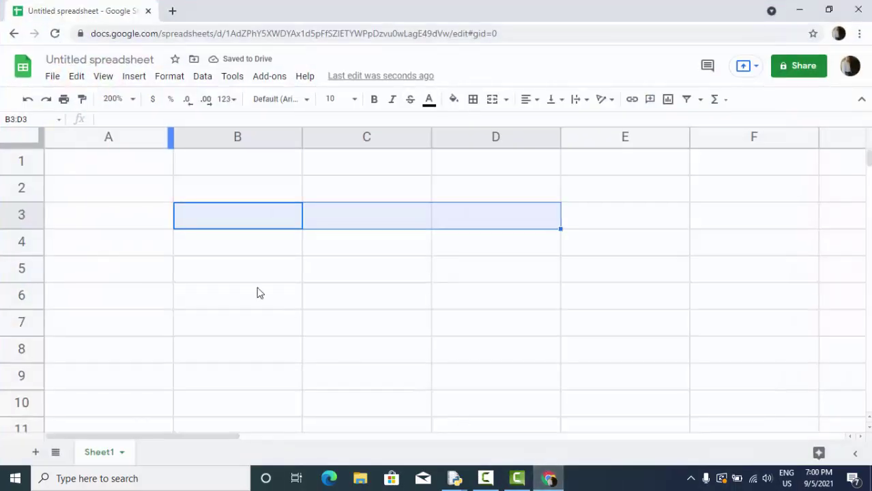
Enter 6 in B2 and 7 in C2, moving on to D2.
click(228, 194)
text(6)
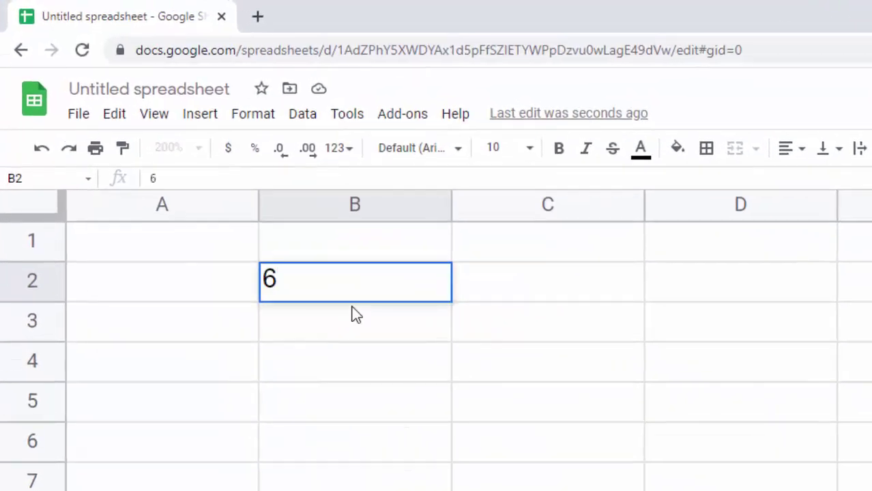
text(,)
key(BackSpace)
key(Tab)
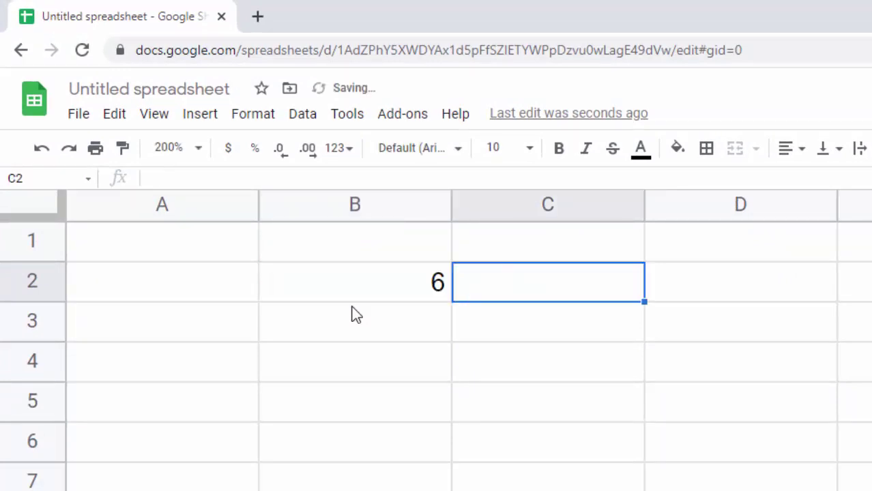
text(7)
key(Tab)
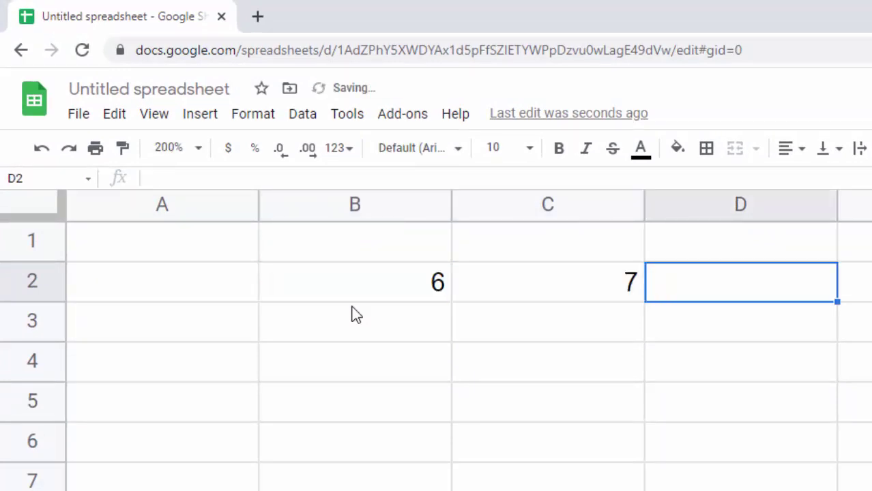
Put 9 in D2, then enter =LCM(B2:D2) in B3, showing 126.
text(9)
click(417, 320)
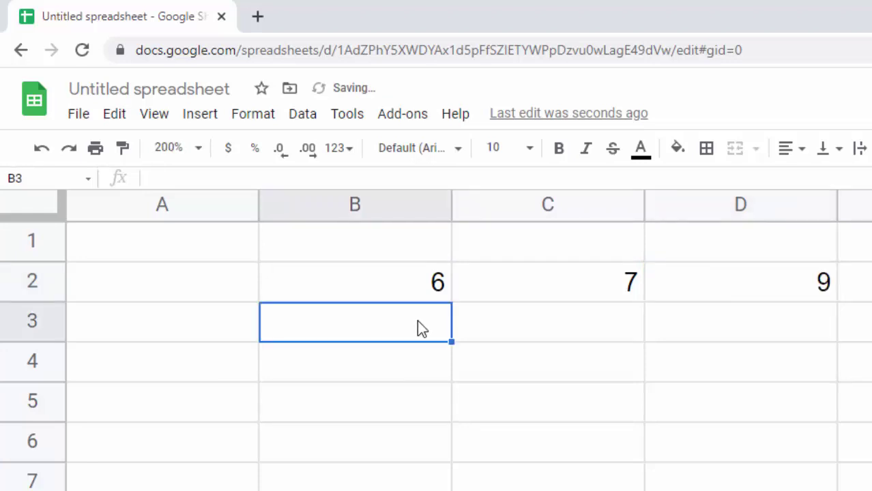
text(=)
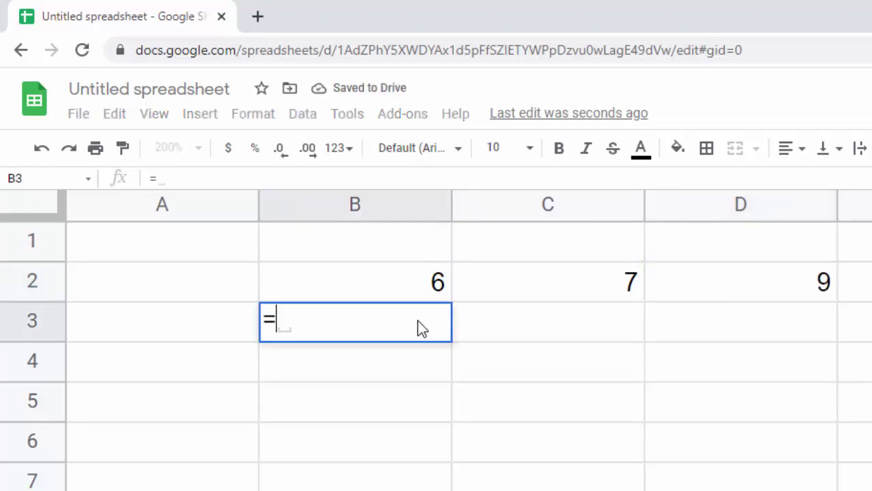
text(lc)
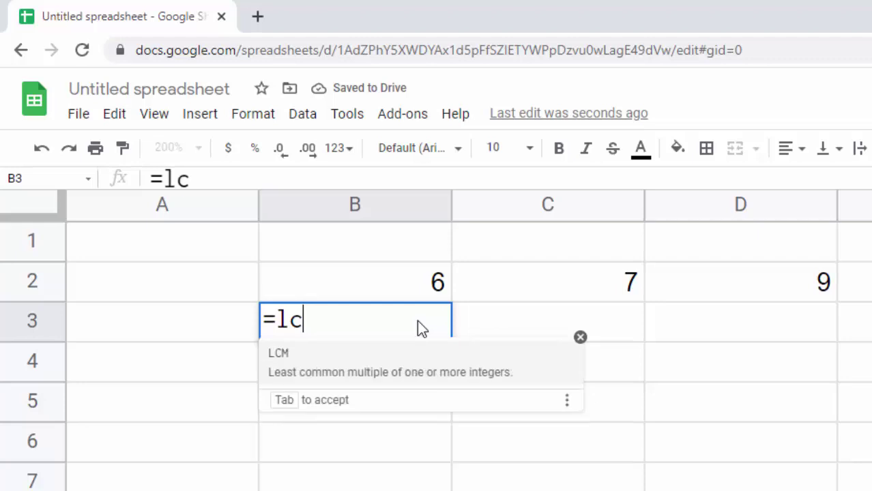
text(m)
key(Tab)
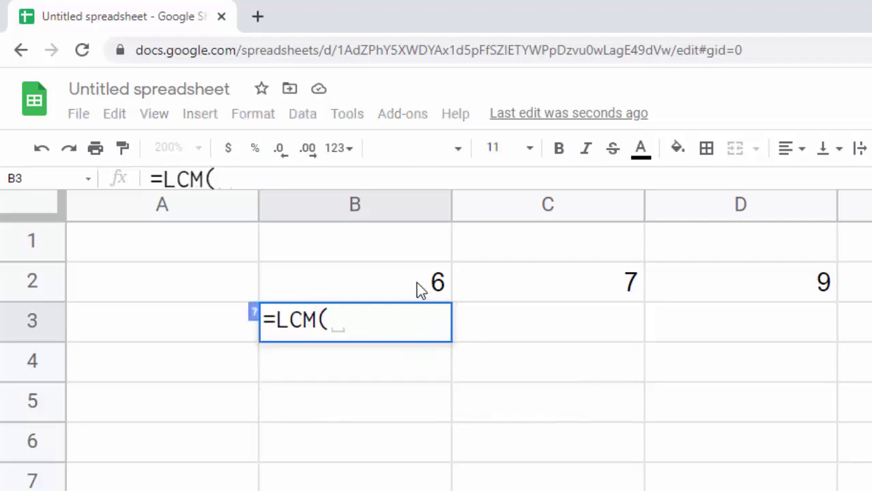
mouse_move(417, 282)
mouse_down()
mouse_move(514, 290)
mouse_move(718, 285)
mouse_up()
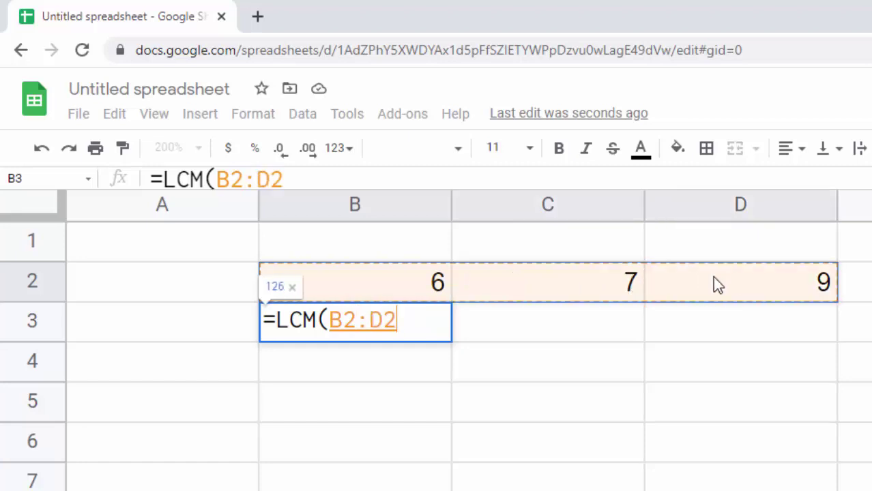
text())
key(Return)
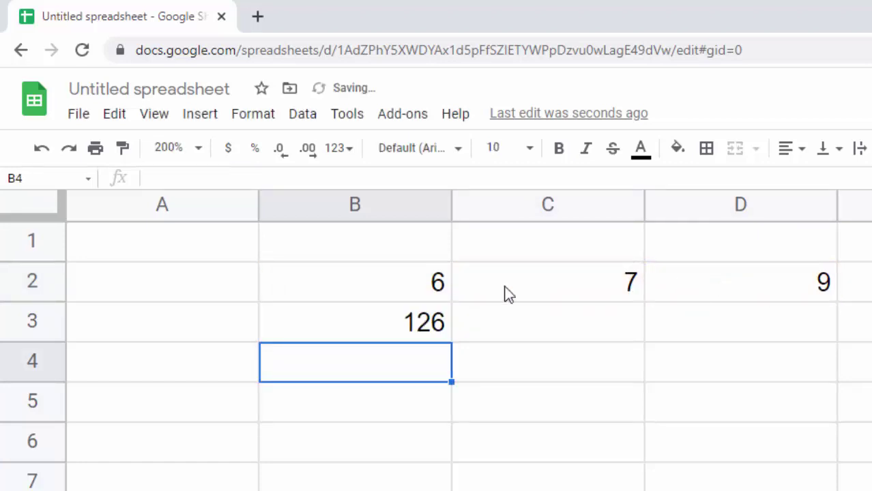
click(425, 326)
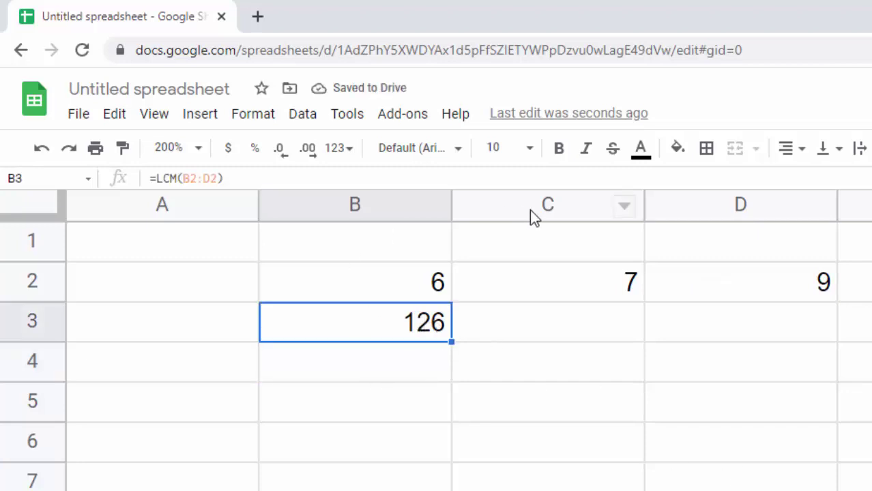
Bold the 126 in B3 and change C2 from 7 to 2, so B3 reads 18.
click(559, 150)
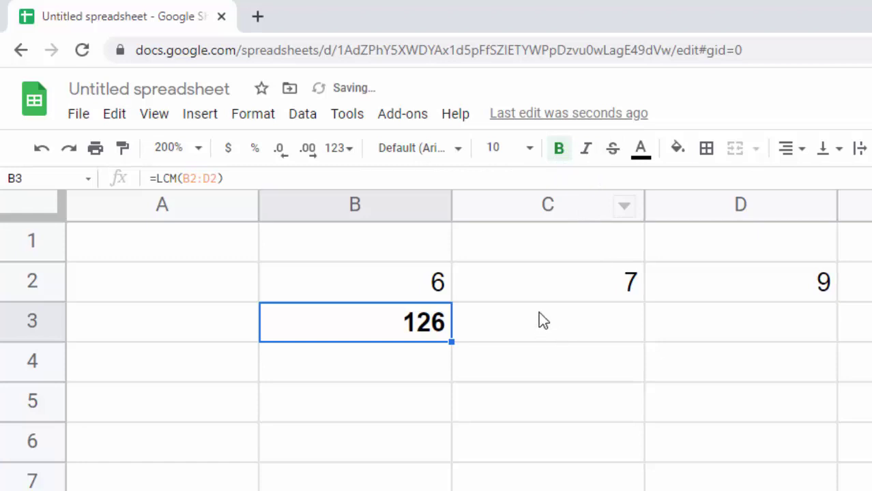
click(590, 291)
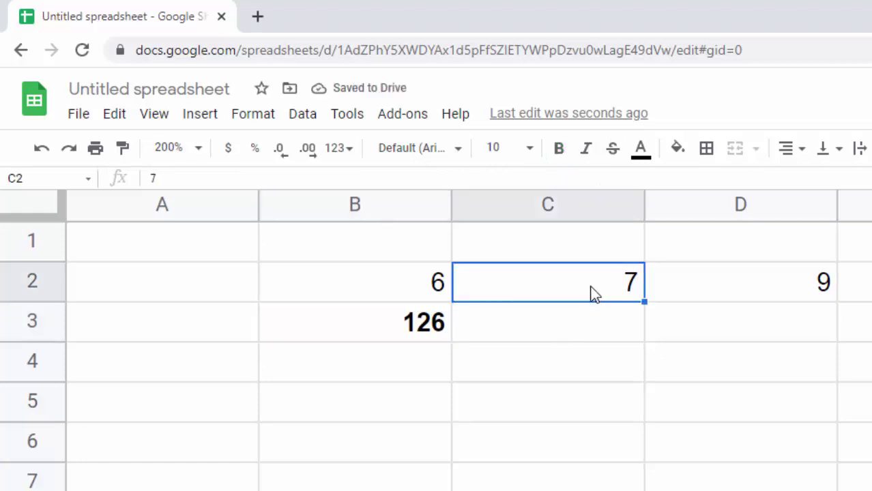
key(Delete)
text(2)
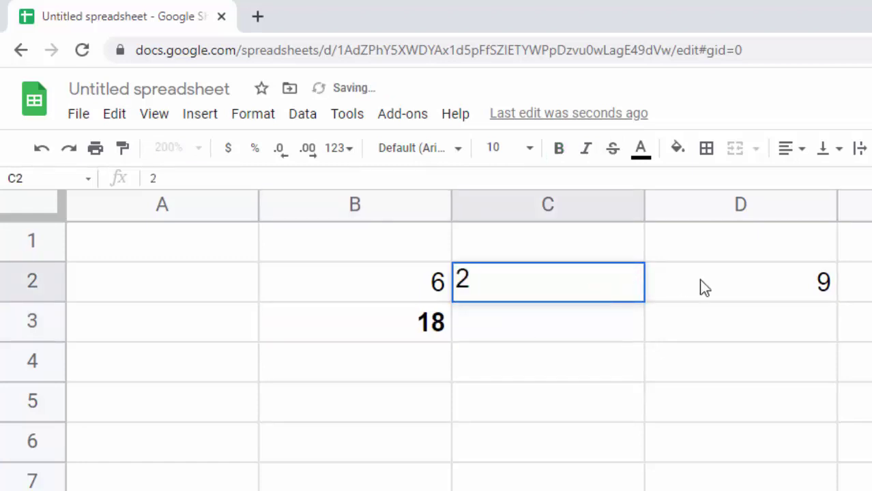
click(756, 275)
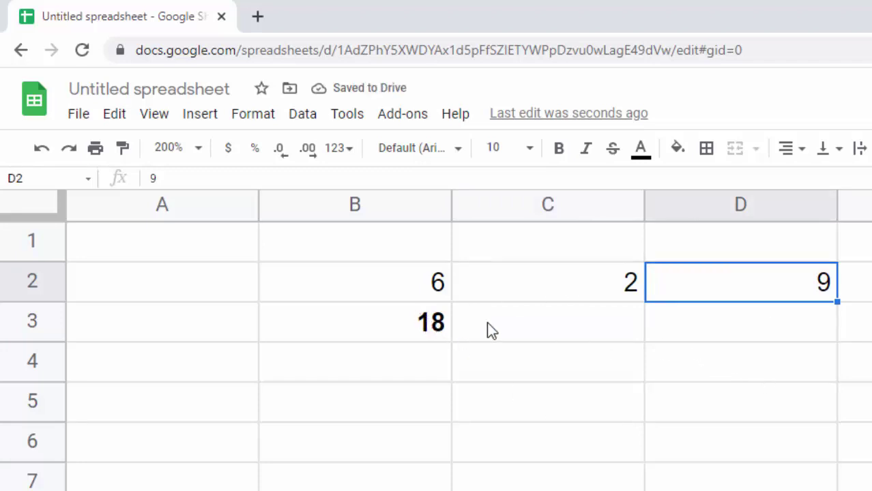
click(558, 365)
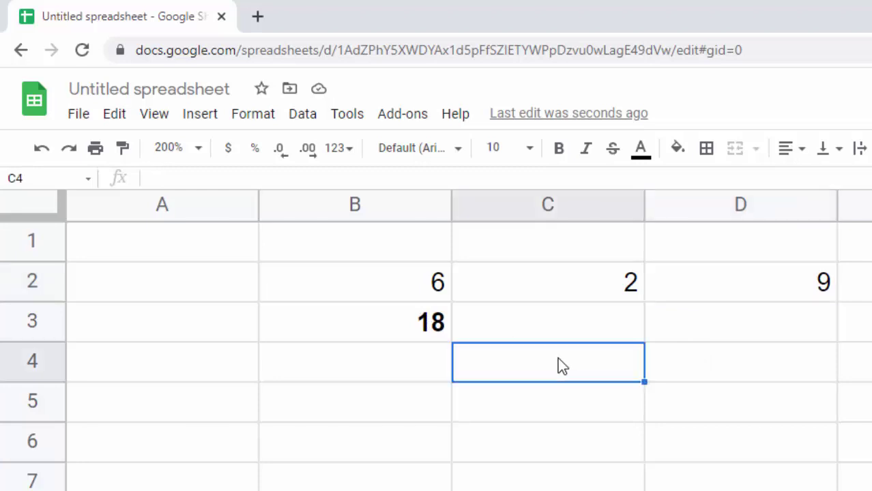
text(=)
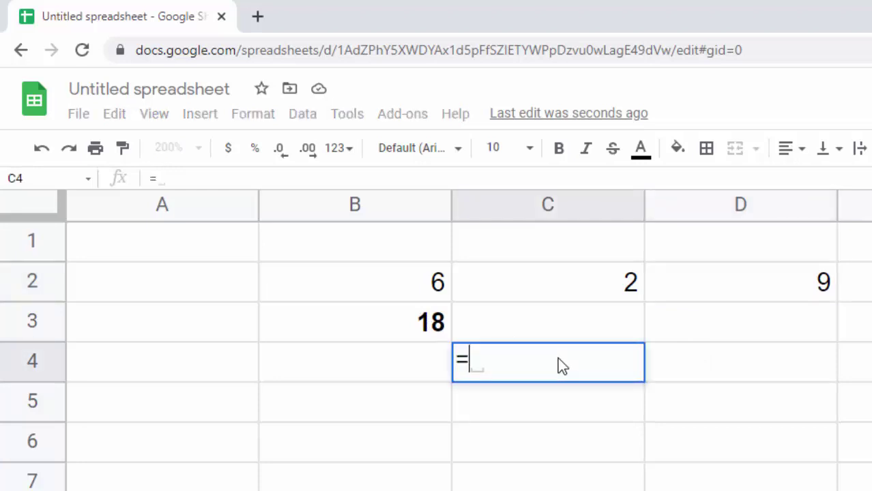
text(hcf)
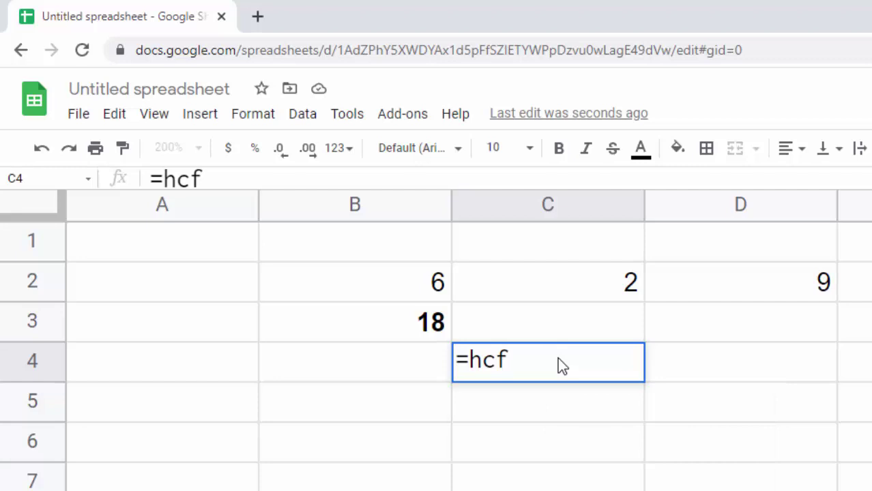
key(Tab)
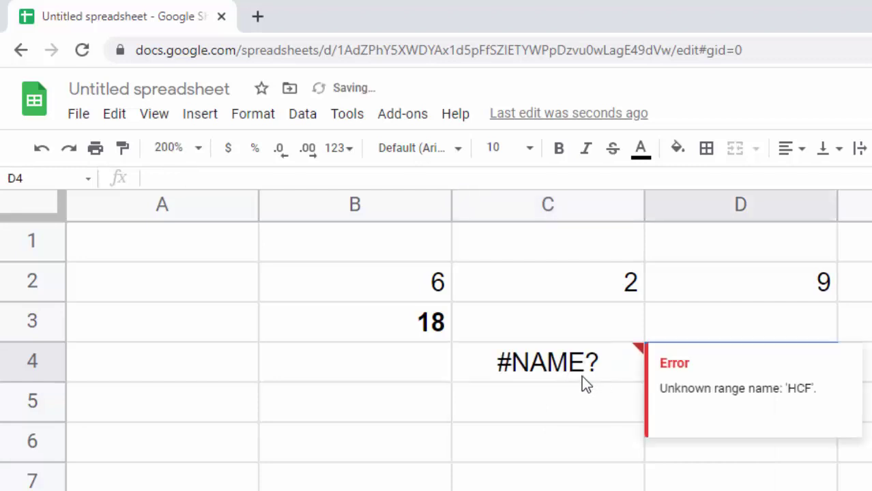
click(582, 375)
key(Delete)
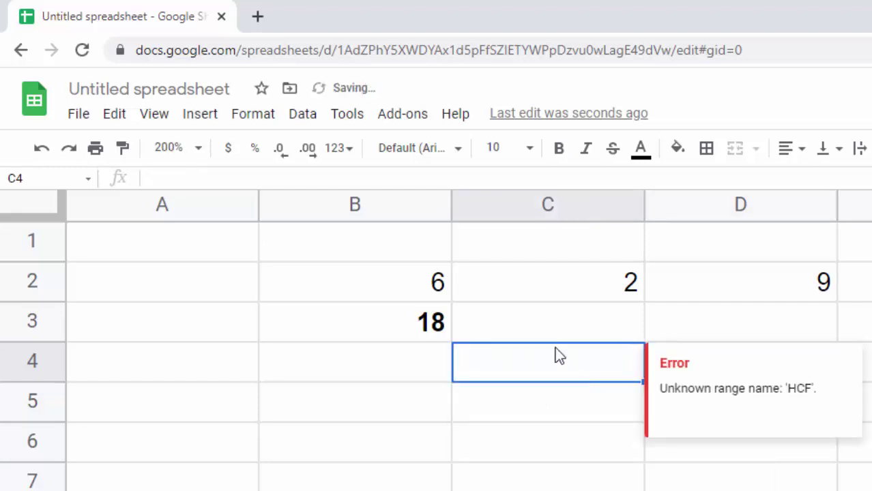
click(492, 286)
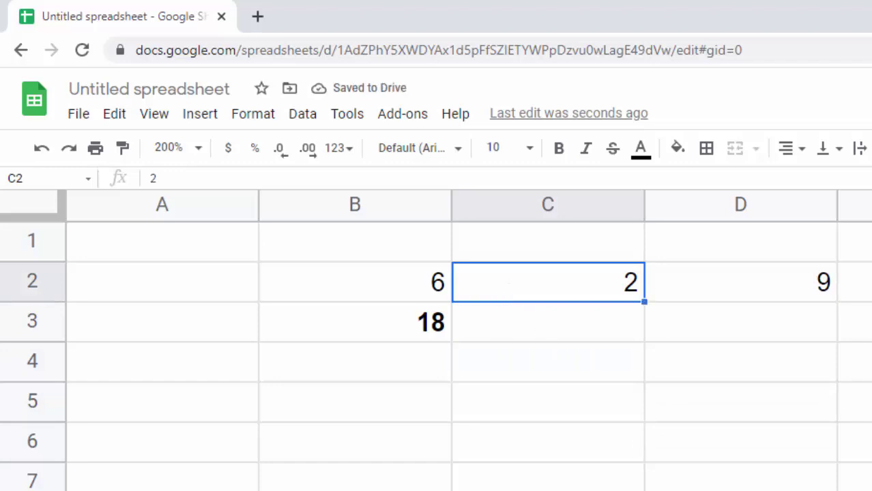